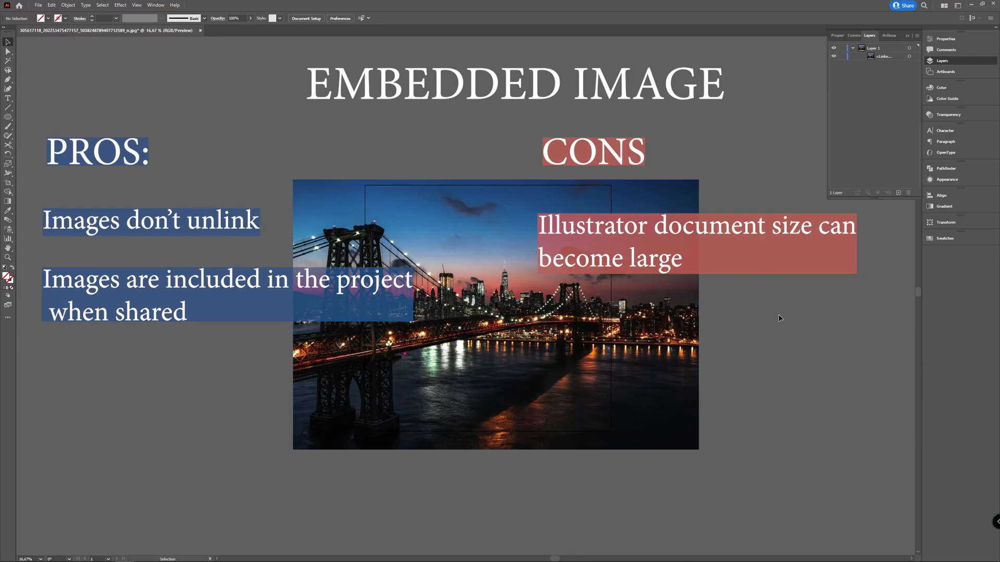
# - Move the bridge photo slightly upward on the canvas and leave it deselected
pyautogui.moveTo(694, 364); pyautogui.dragTo(693, 359)
pyautogui.click(758, 353)
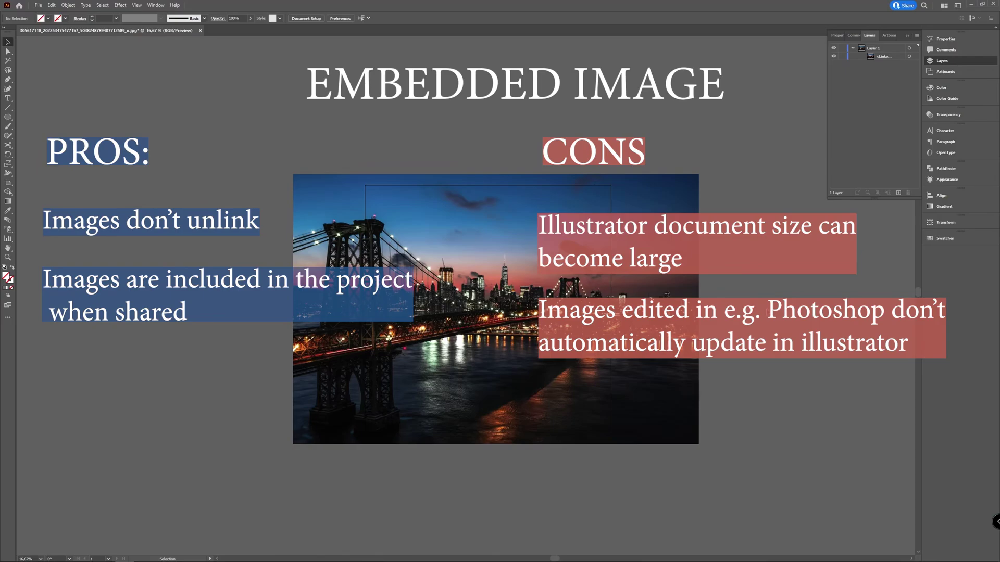
pyautogui.click(495, 309)
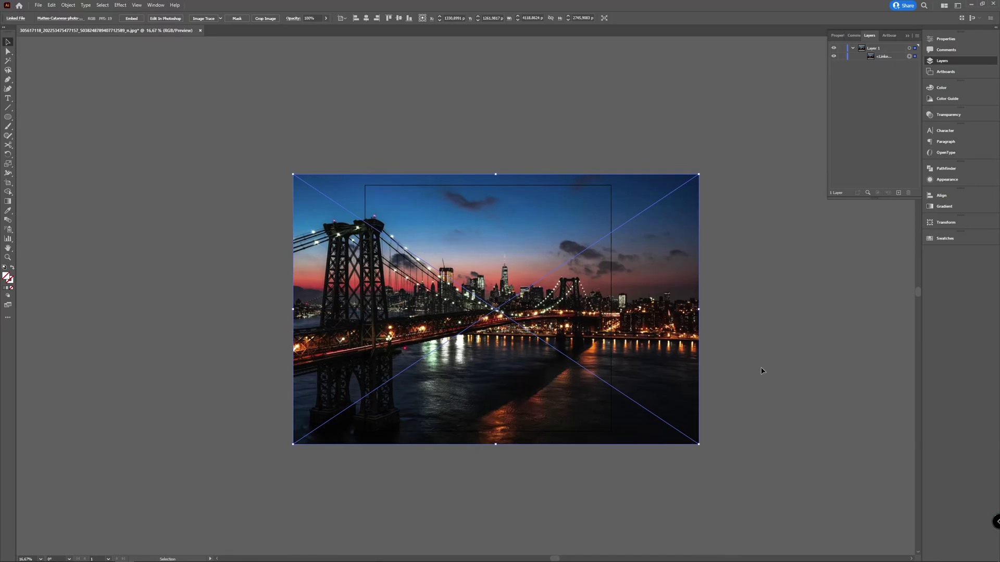
pyautogui.click(762, 371)
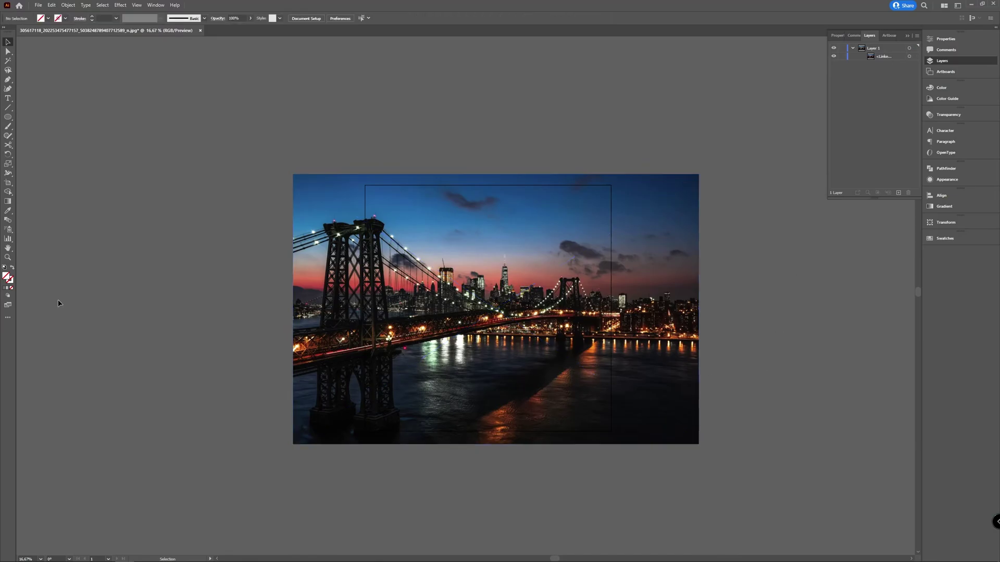
pyautogui.click(38, 5)
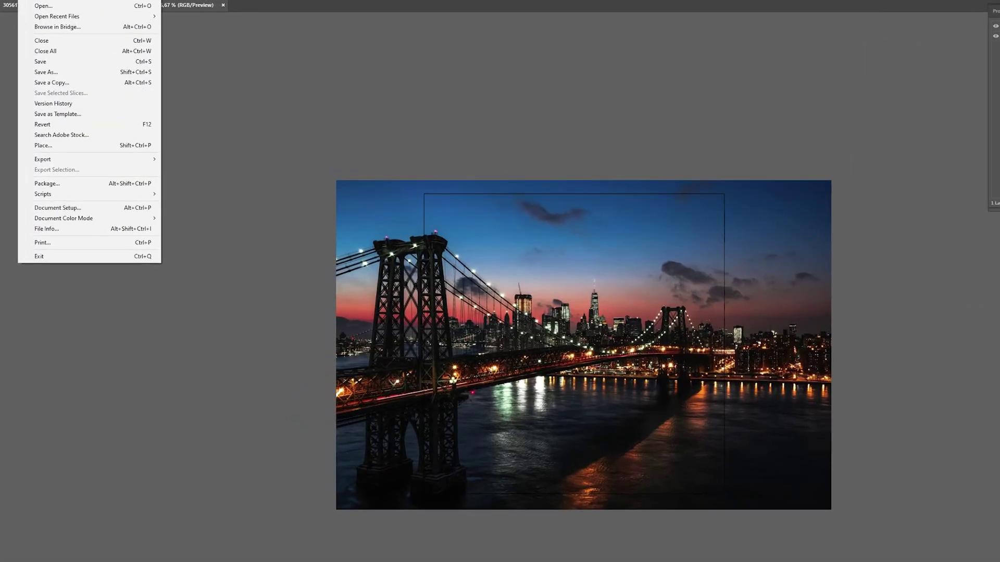
pyautogui.click(61, 148)
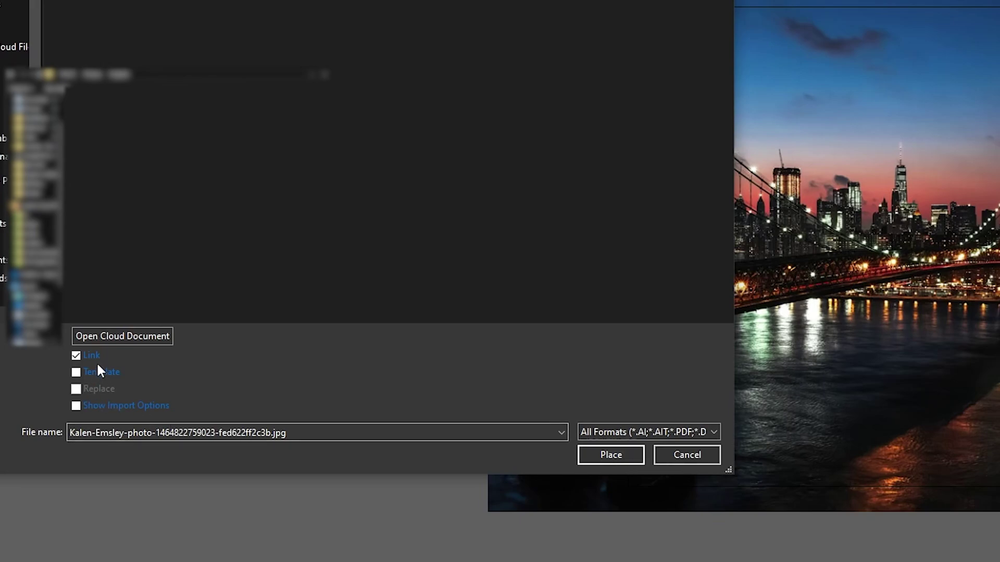
pyautogui.click(76, 357)
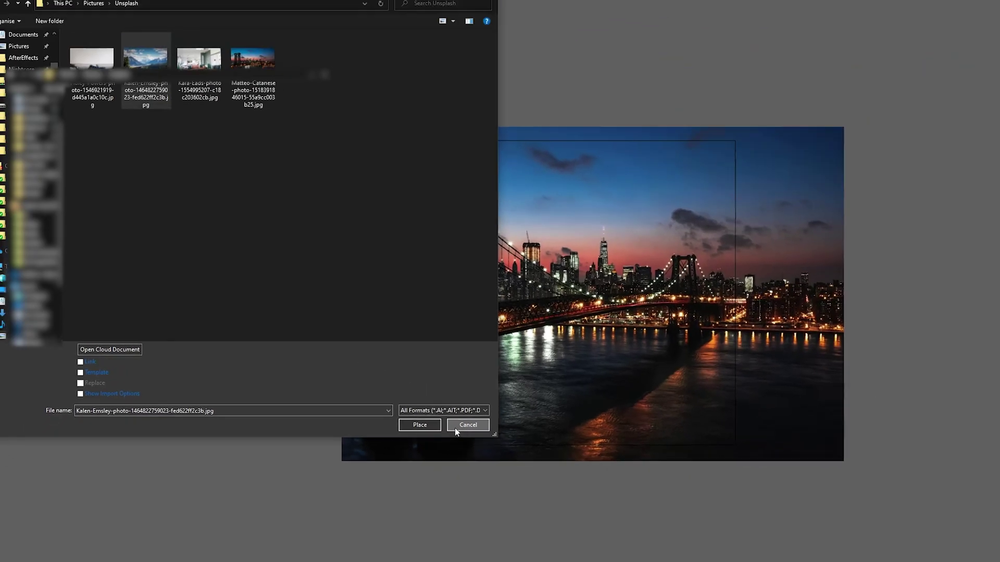
pyautogui.click(669, 457)
pyautogui.click(647, 357)
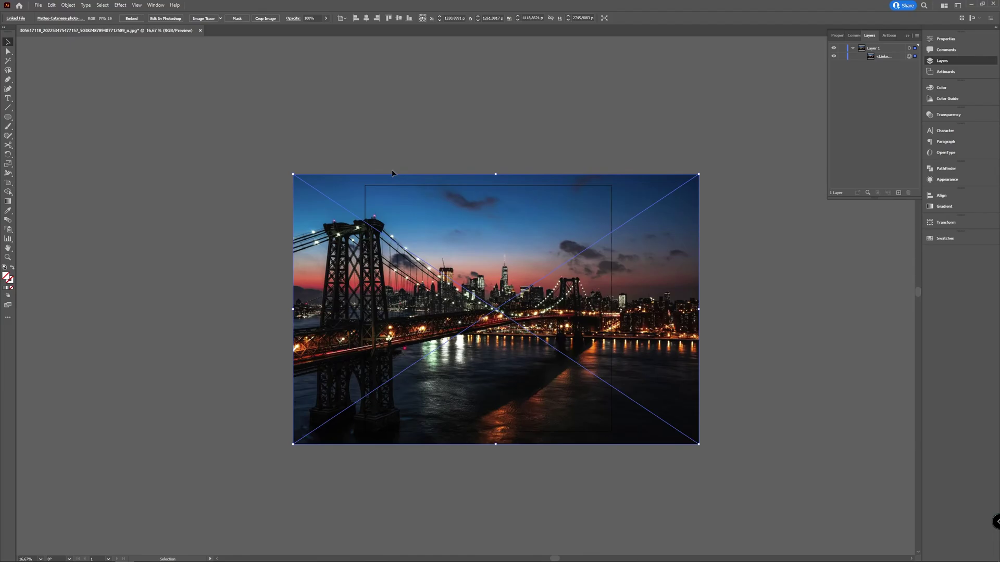
pyautogui.click(780, 394)
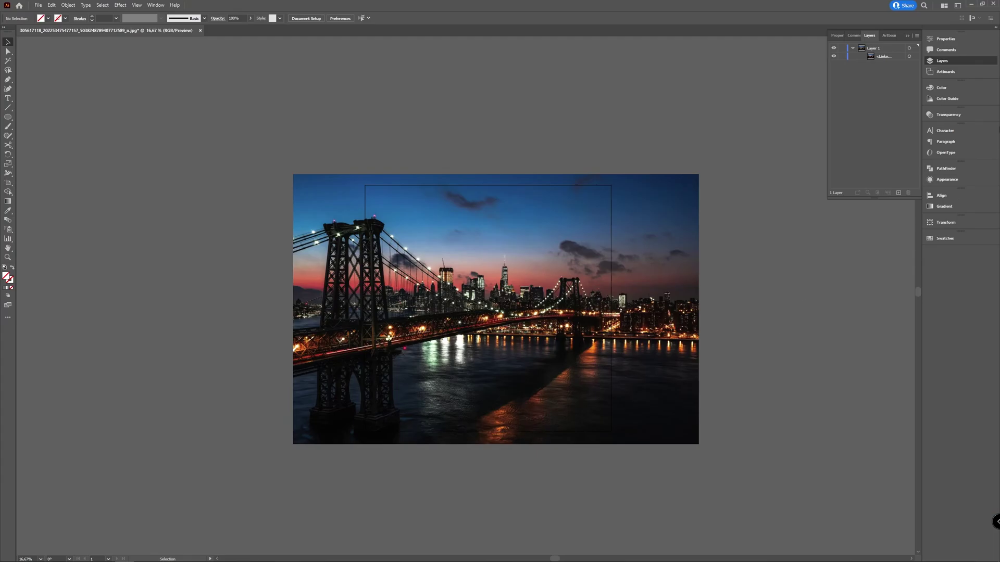
# - Widen the Layers panel, and open the Links panel enlarged over the canvas so full file names fit
pyautogui.moveTo(829, 138); pyautogui.dragTo(782, 128)
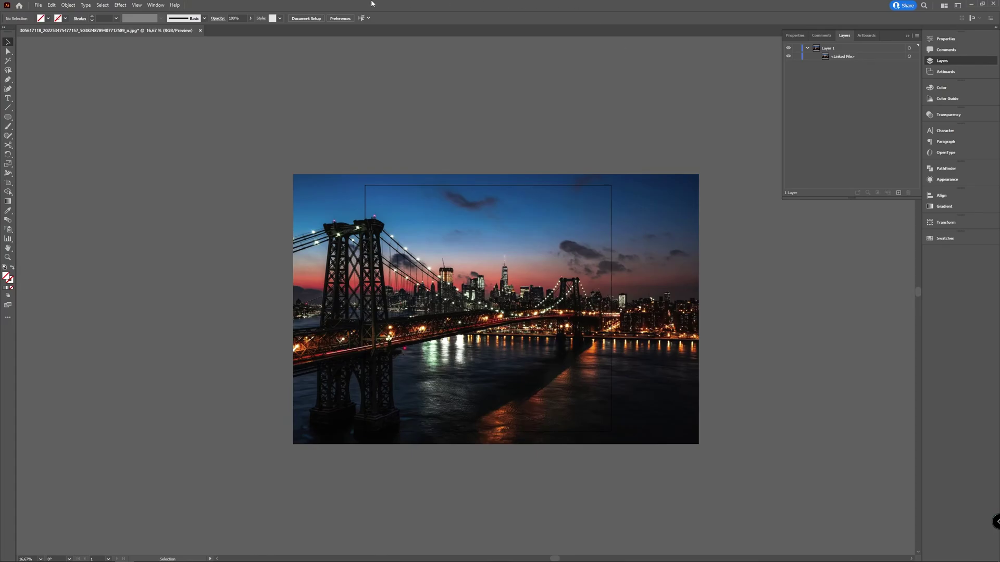
pyautogui.click(156, 5)
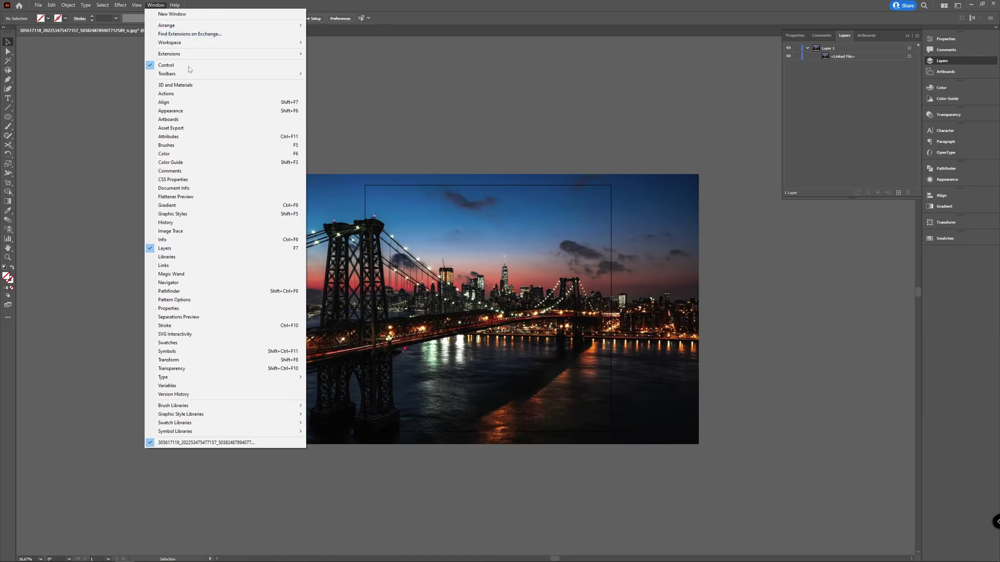
pyautogui.click(183, 266)
pyautogui.moveTo(23, 10); pyautogui.dragTo(257, 207)
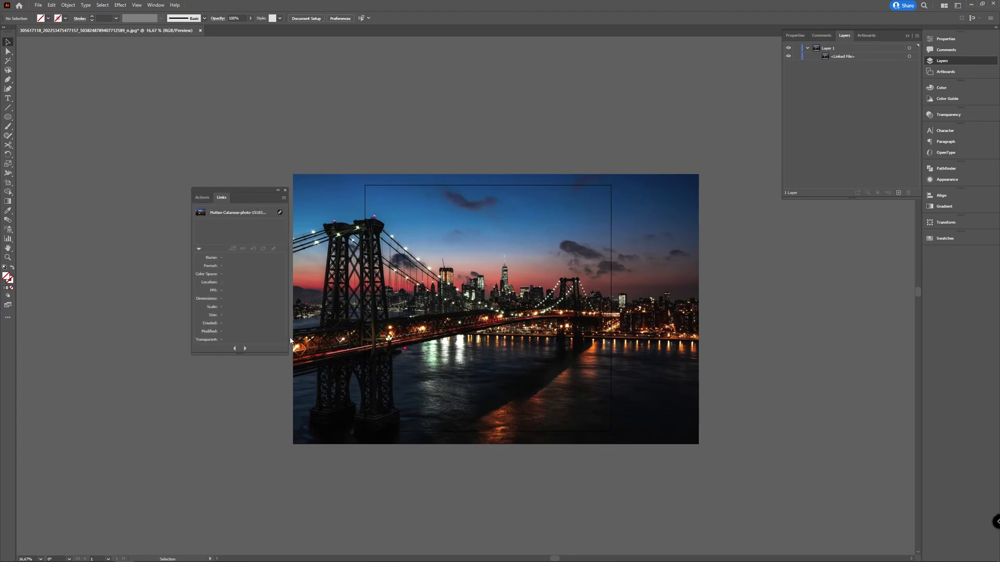
pyautogui.moveTo(285, 354); pyautogui.dragTo(422, 403)
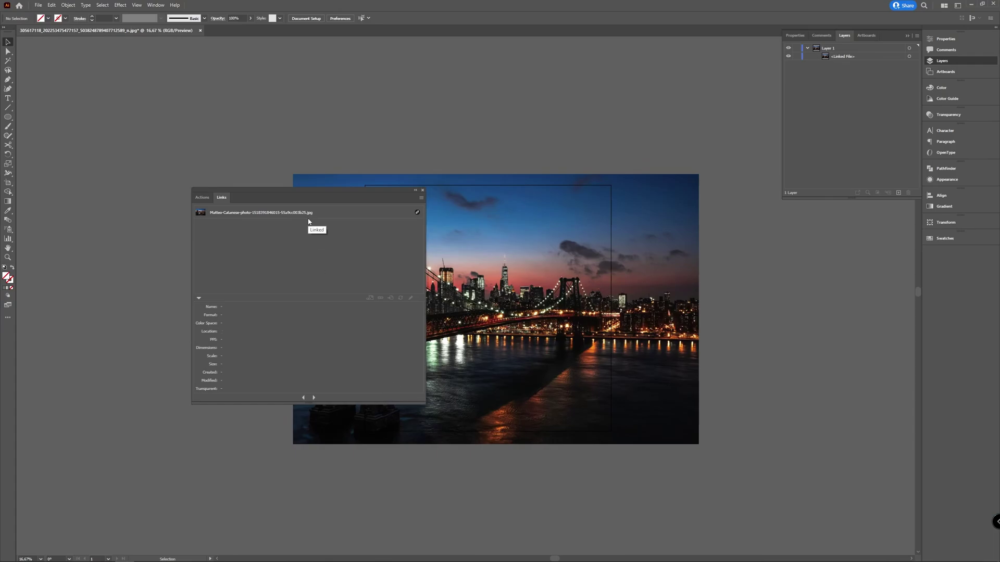
# - Place the living-room photo with Link turned off over the bridge photo's sky, and view the bridge photo's link details
pyautogui.click(39, 5)
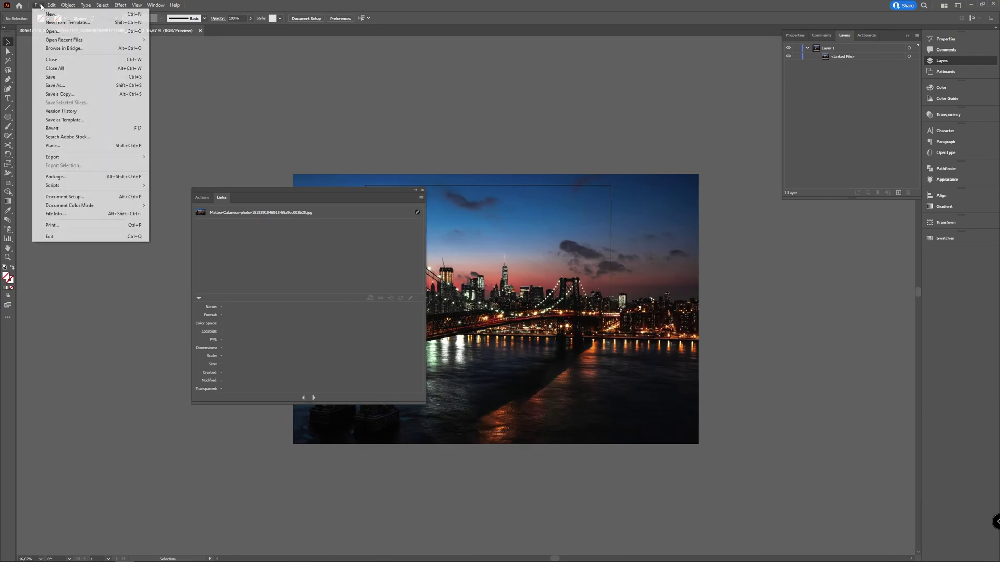
pyautogui.click(78, 146)
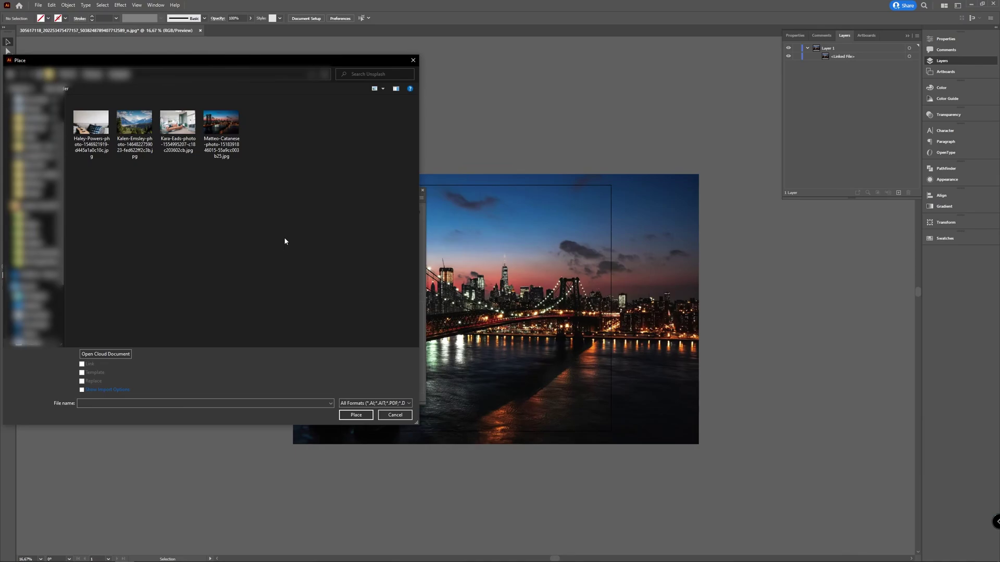
pyautogui.click(177, 125)
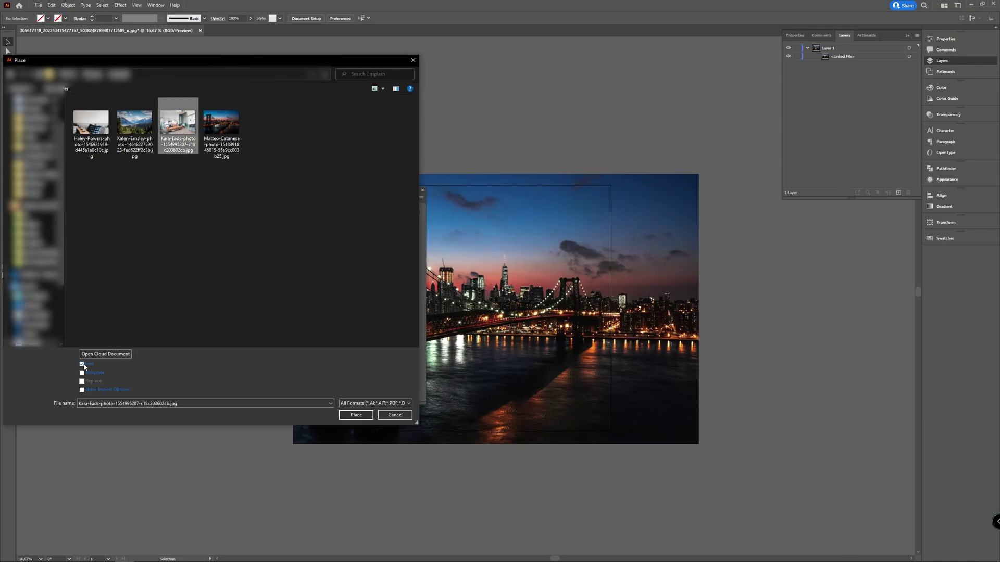
pyautogui.click(89, 364)
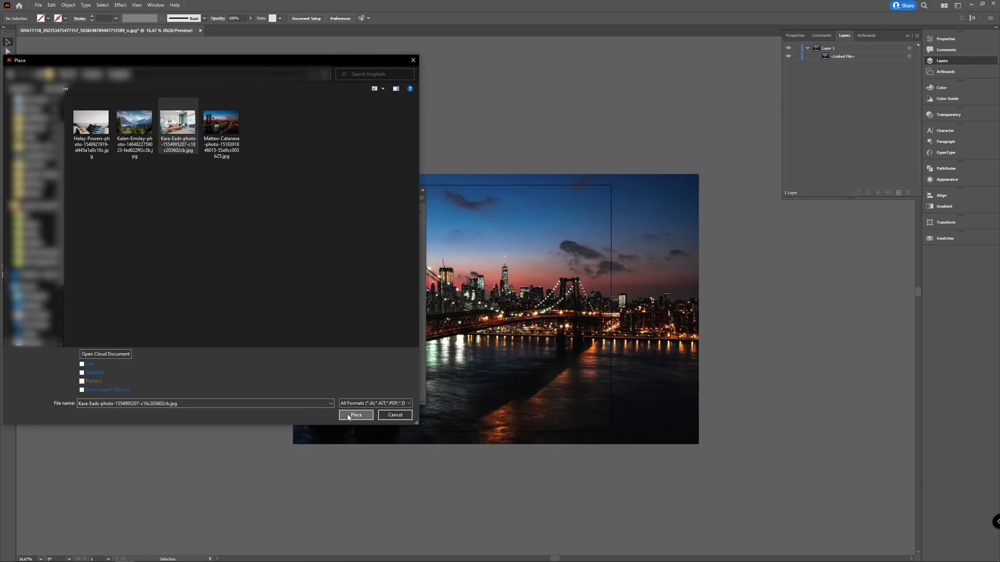
pyautogui.click(356, 416)
pyautogui.click(514, 322)
pyautogui.moveTo(556, 325); pyautogui.dragTo(503, 228)
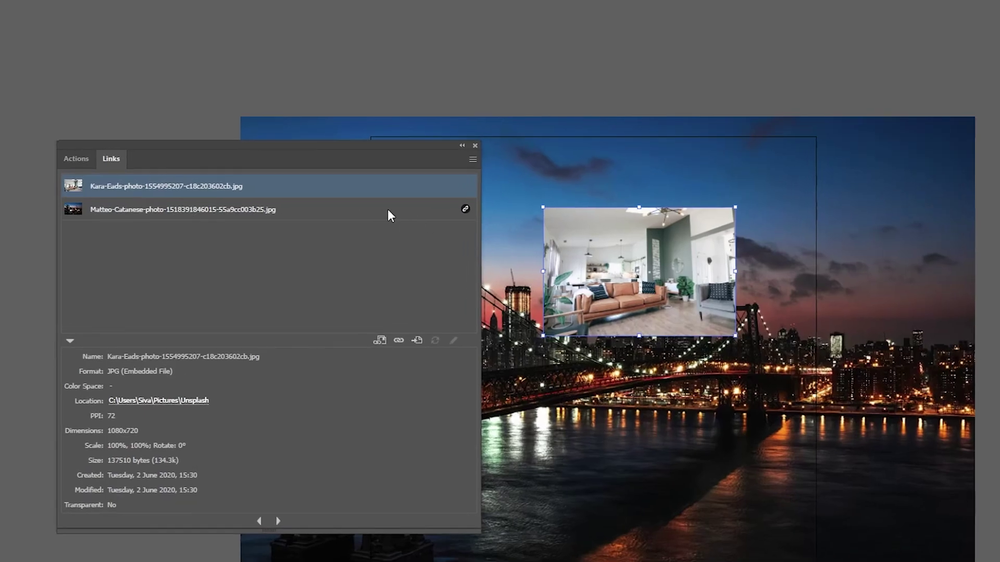
pyautogui.click(389, 210)
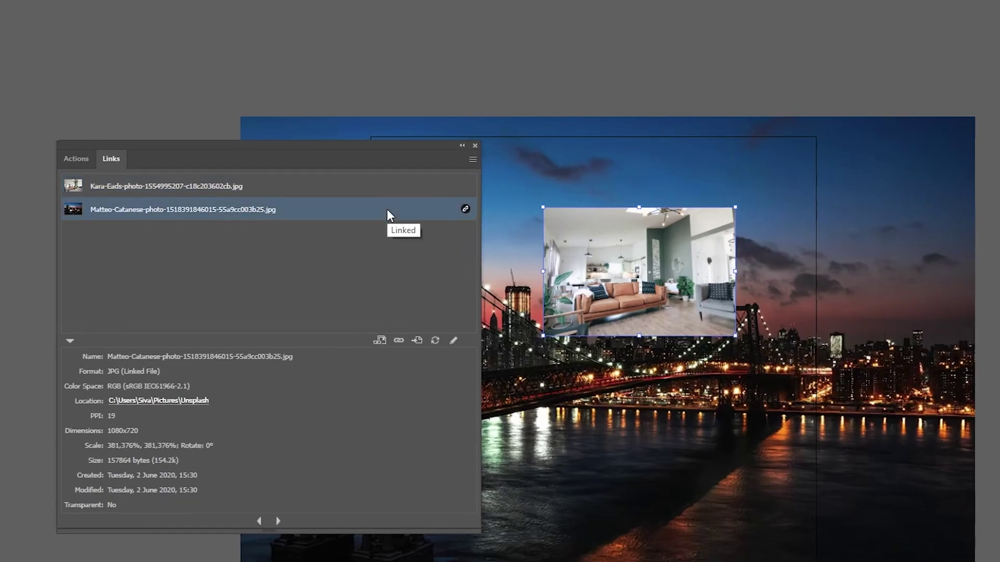
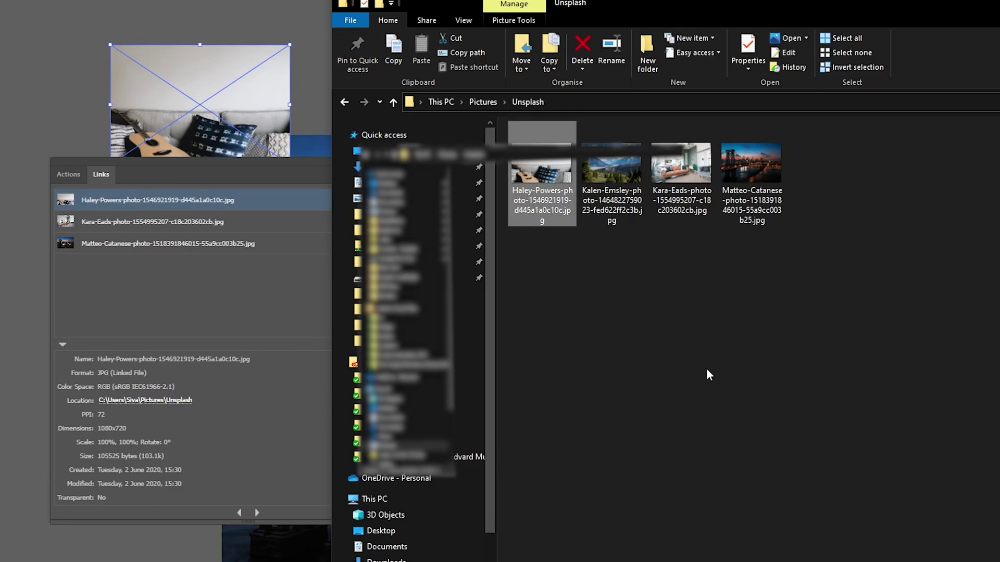
# - Delete the selected guitar-and-sofa photo file from the Unsplash folder and switch back to Illustrator to check its link
pyautogui.press('Delete')
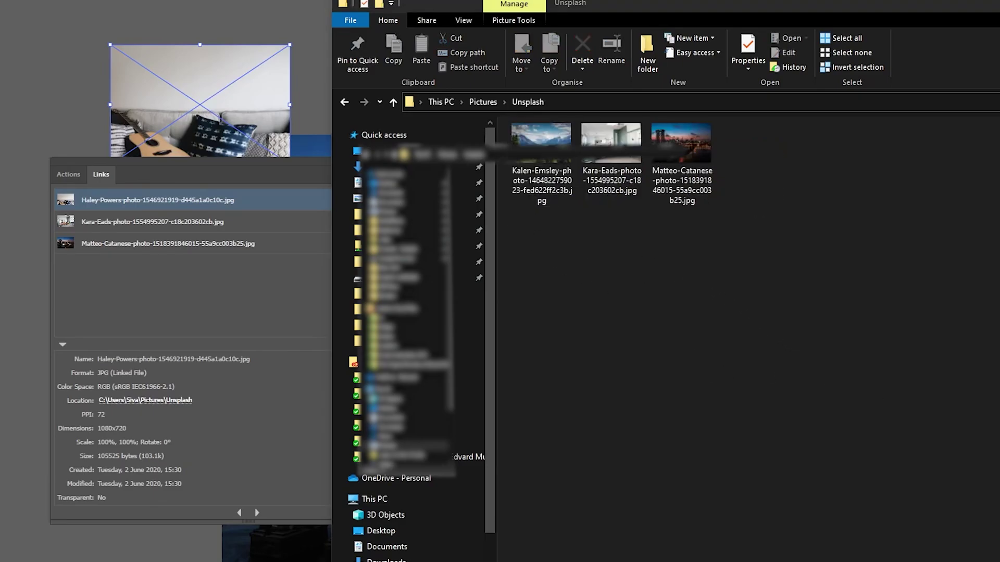
pyautogui.hotkey('alt', 'Tab')
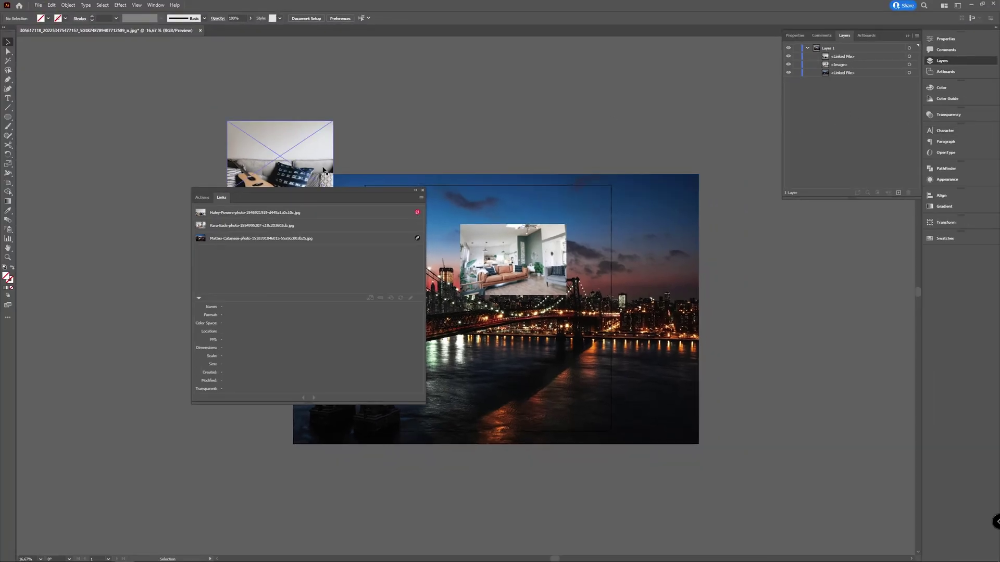
pyautogui.click(418, 214)
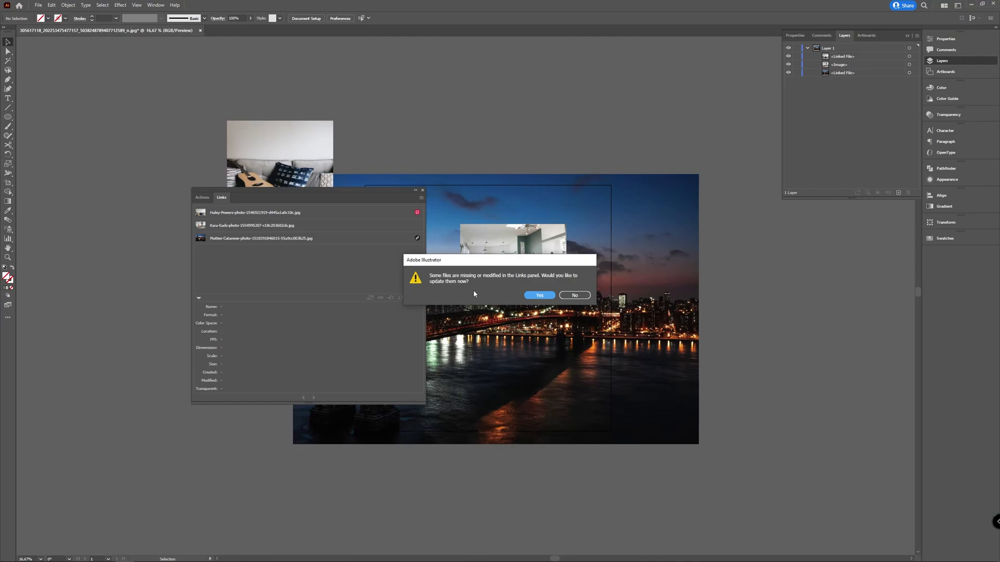
# - Replace the missing linked guitar photo with the mountain landscape photo and move the Links panel clear of it
pyautogui.click(542, 296)
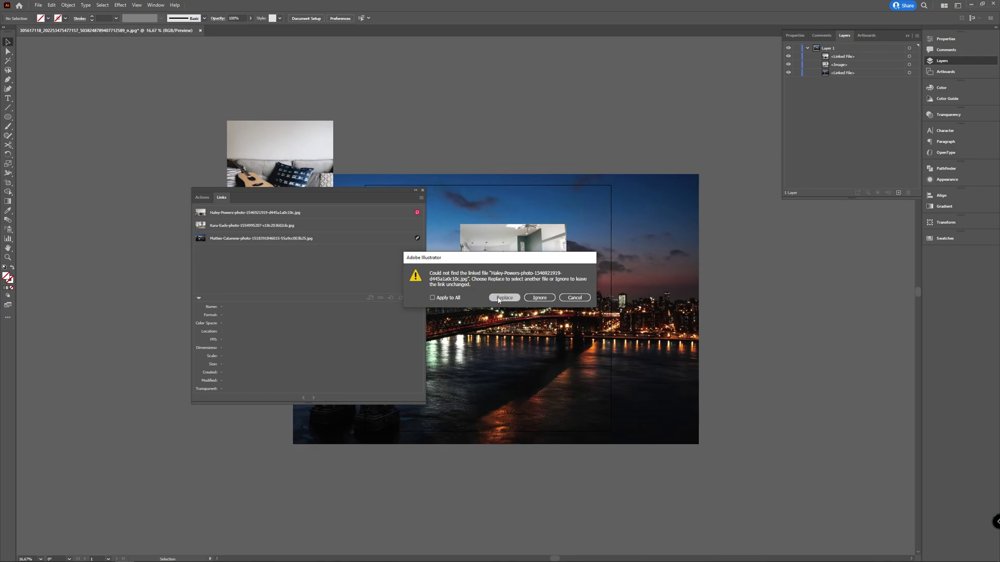
pyautogui.click(504, 297)
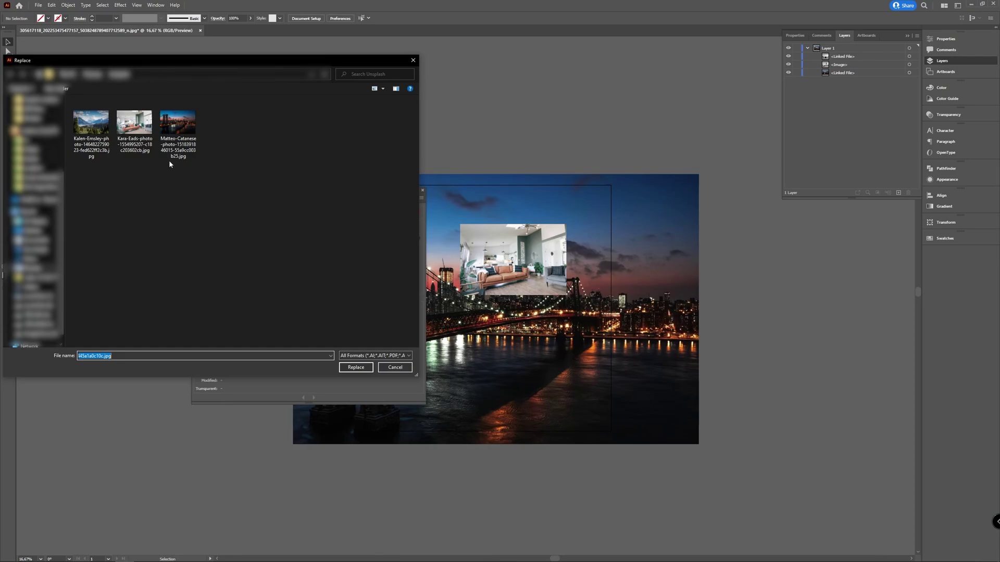
pyautogui.click(103, 147)
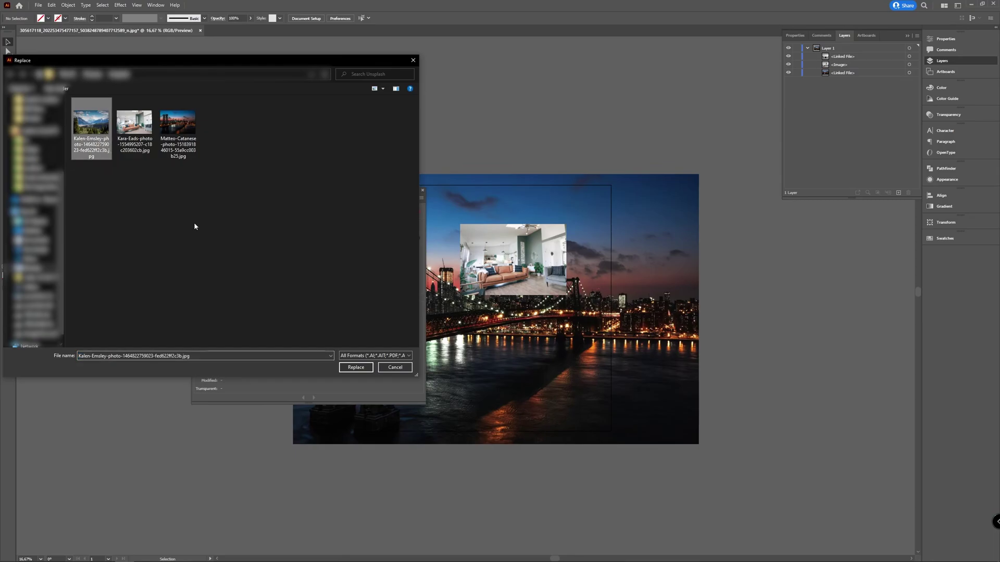
pyautogui.click(356, 368)
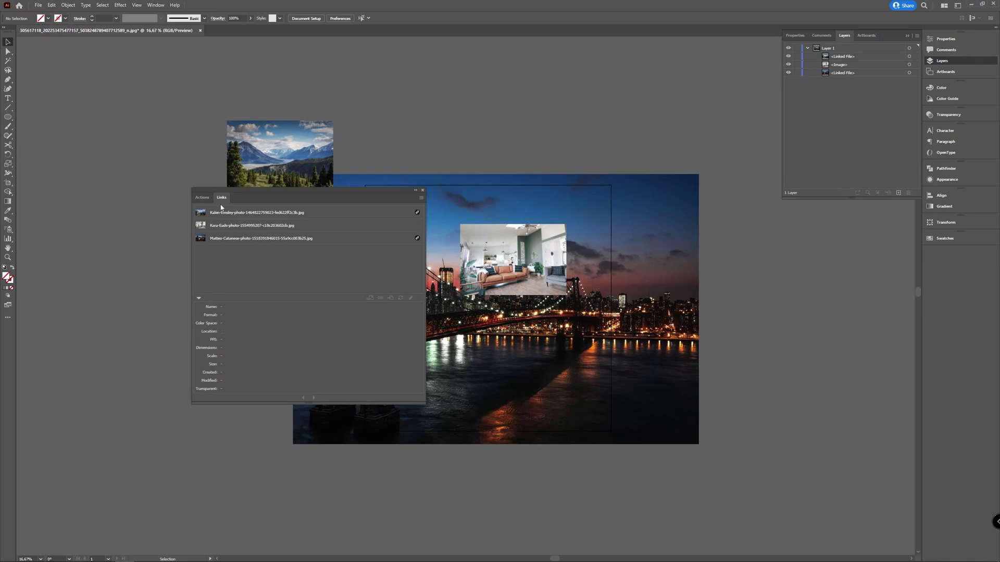
pyautogui.moveTo(340, 194); pyautogui.dragTo(197, 206)
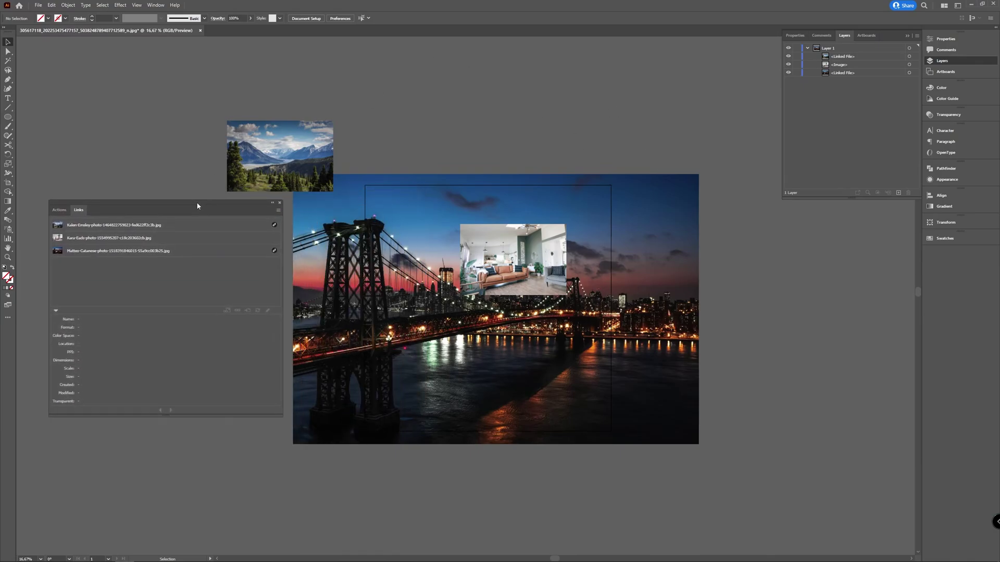